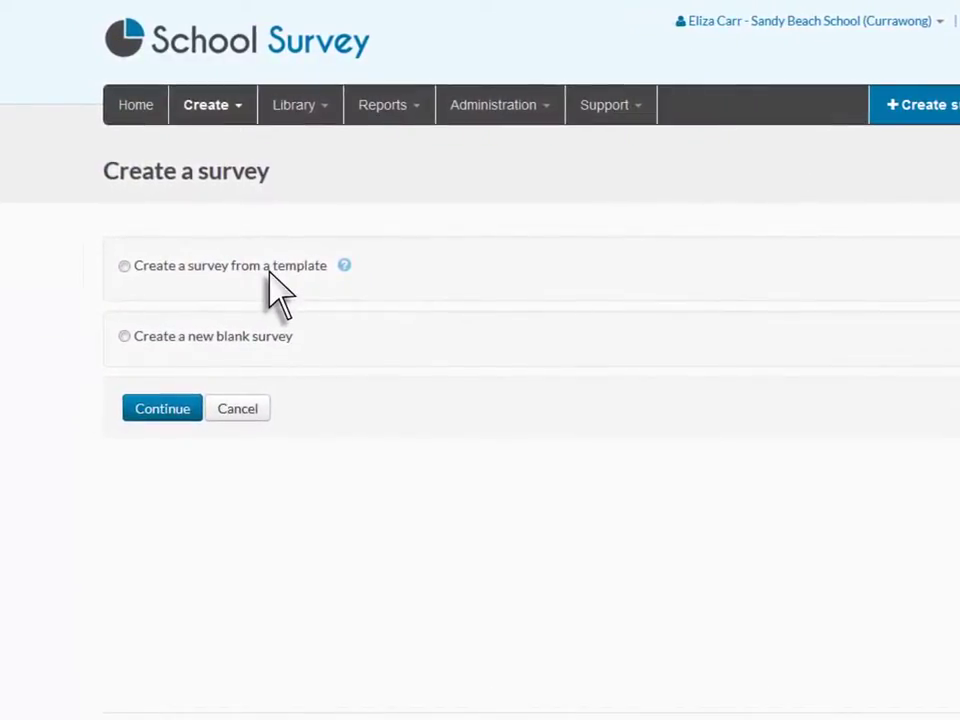
Step: Browse the survey templates, including the Annual Parent Opinion Survey, and view the help resources
click(124, 266)
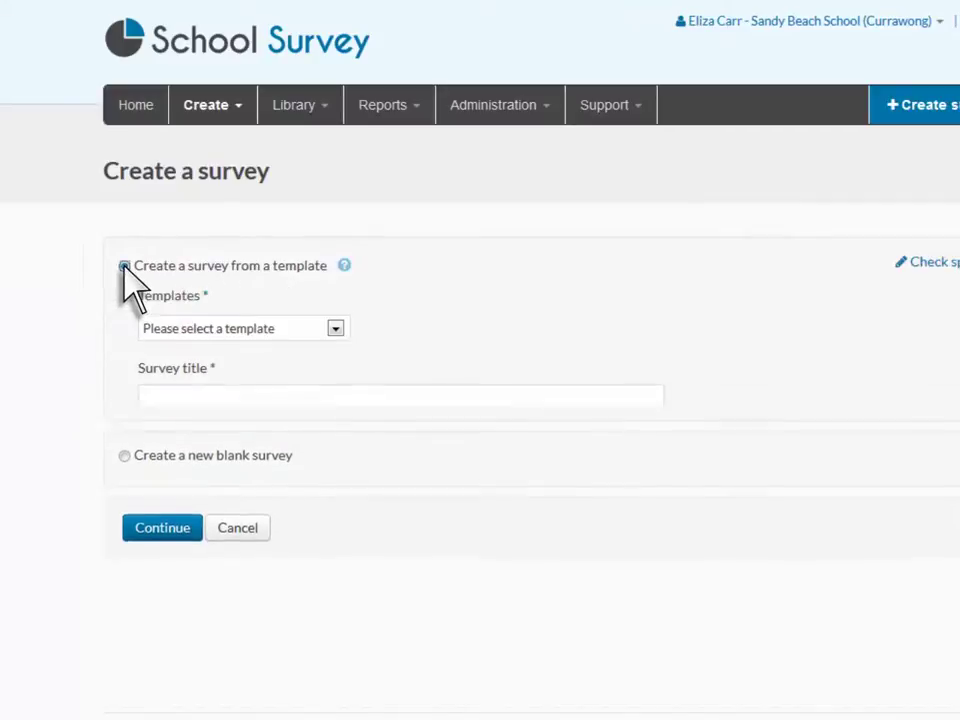
click(337, 330)
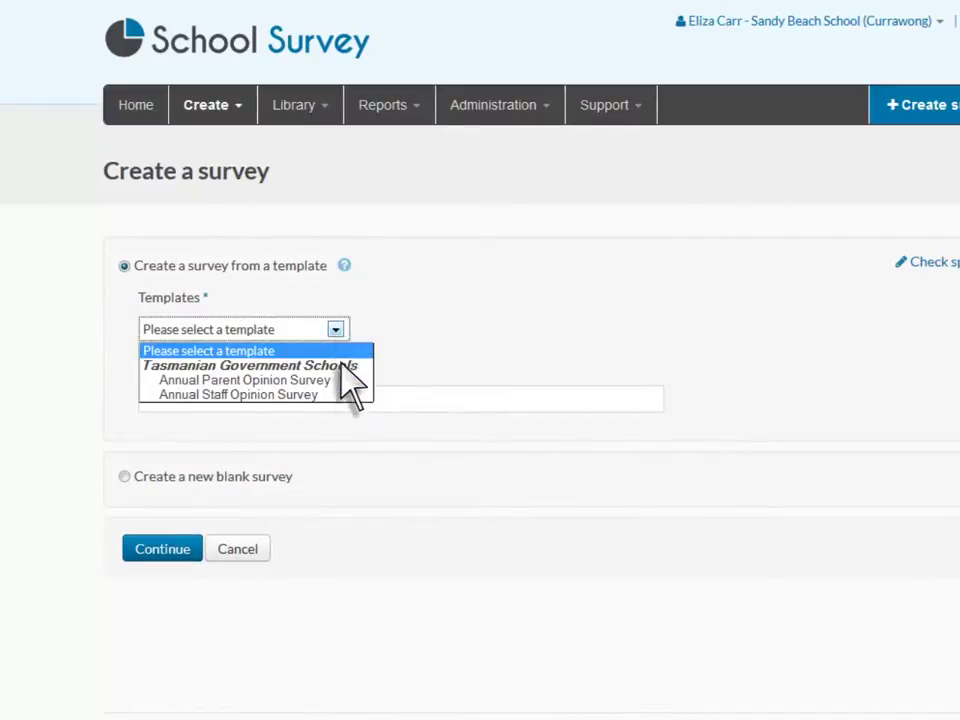
click(345, 381)
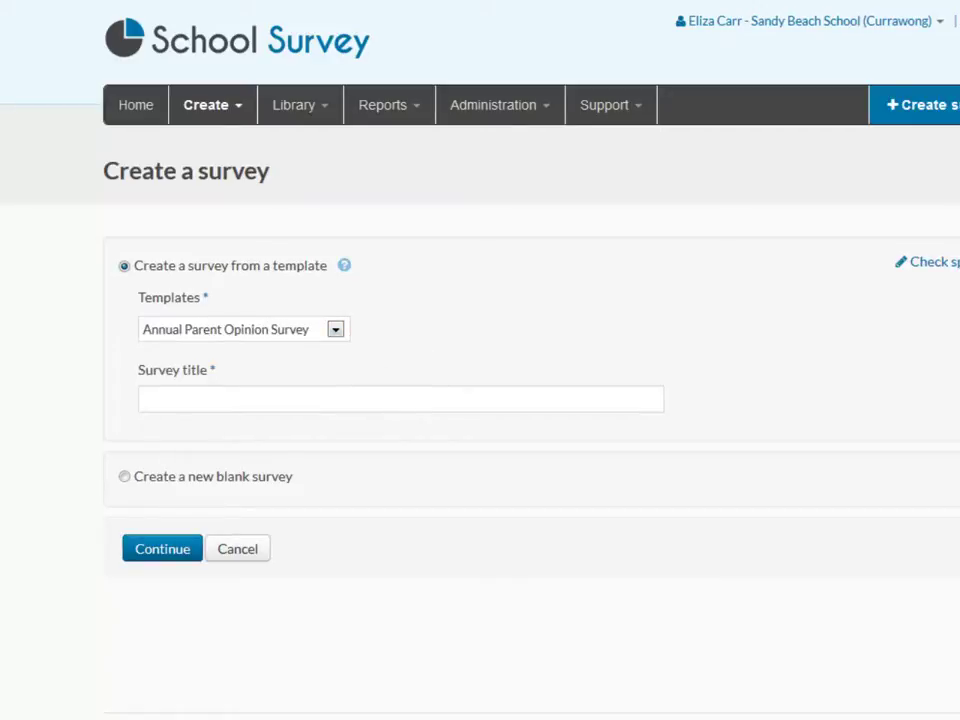
click(640, 108)
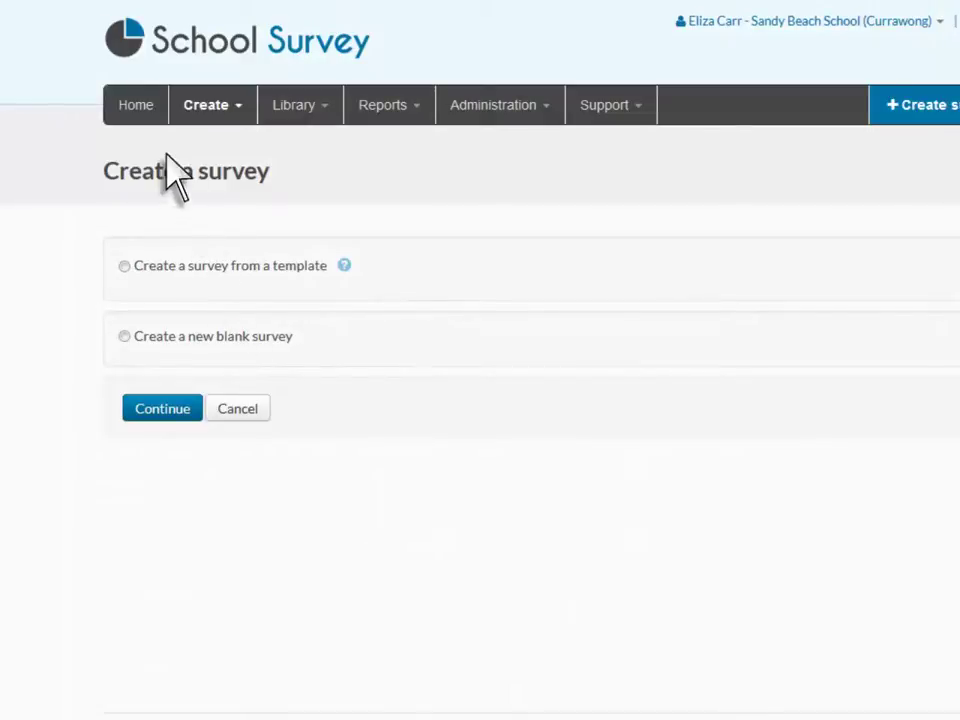
Step: From the home dashboard, create a blank survey titled 'Annual Survey' with the tag general
click(137, 105)
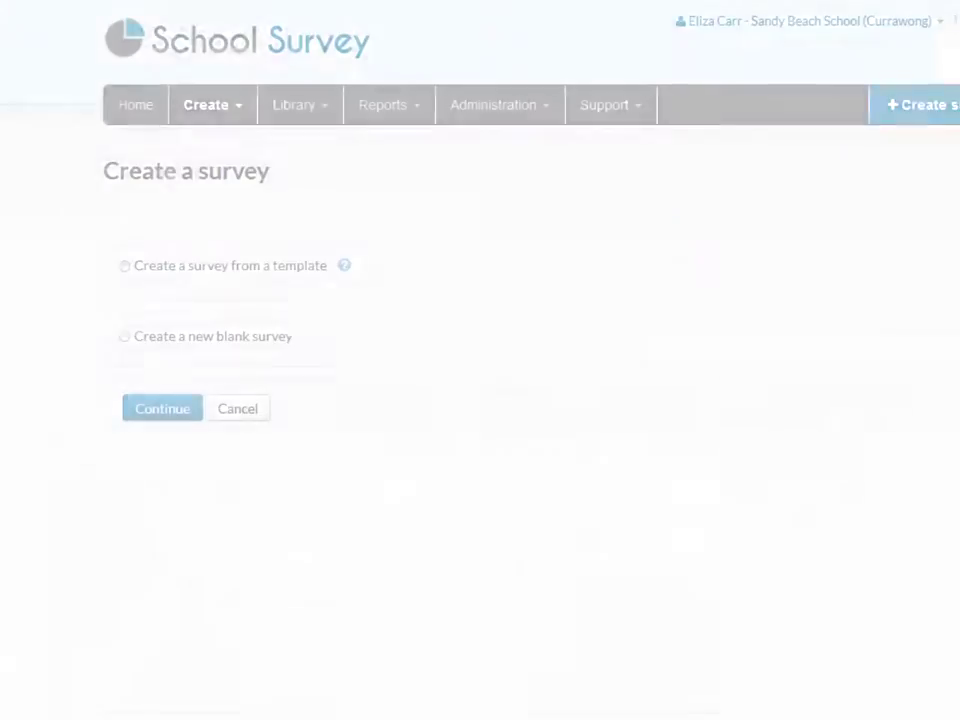
click(124, 336)
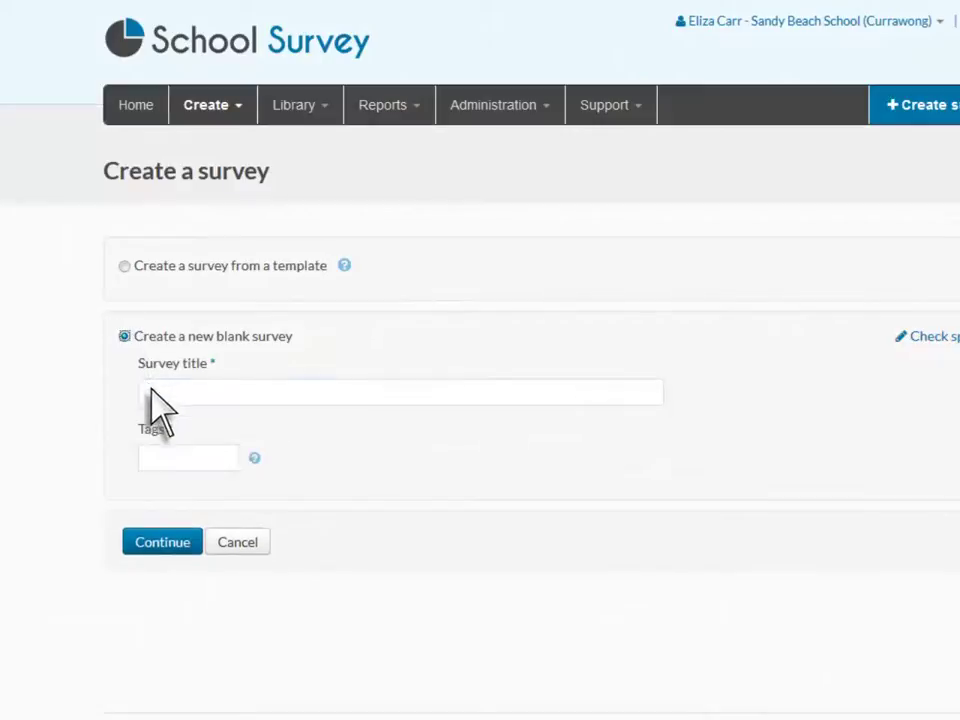
key(Tab)
text(general)
key(Return)
click(167, 540)
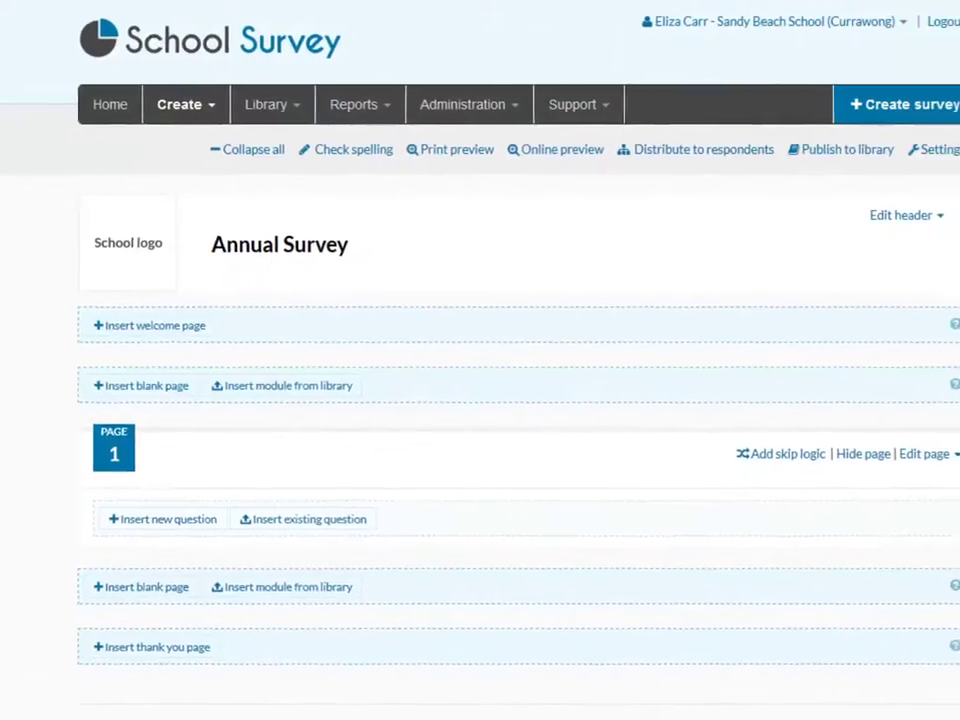
Step: Upload the school_logo image as the survey header logo
click(885, 213)
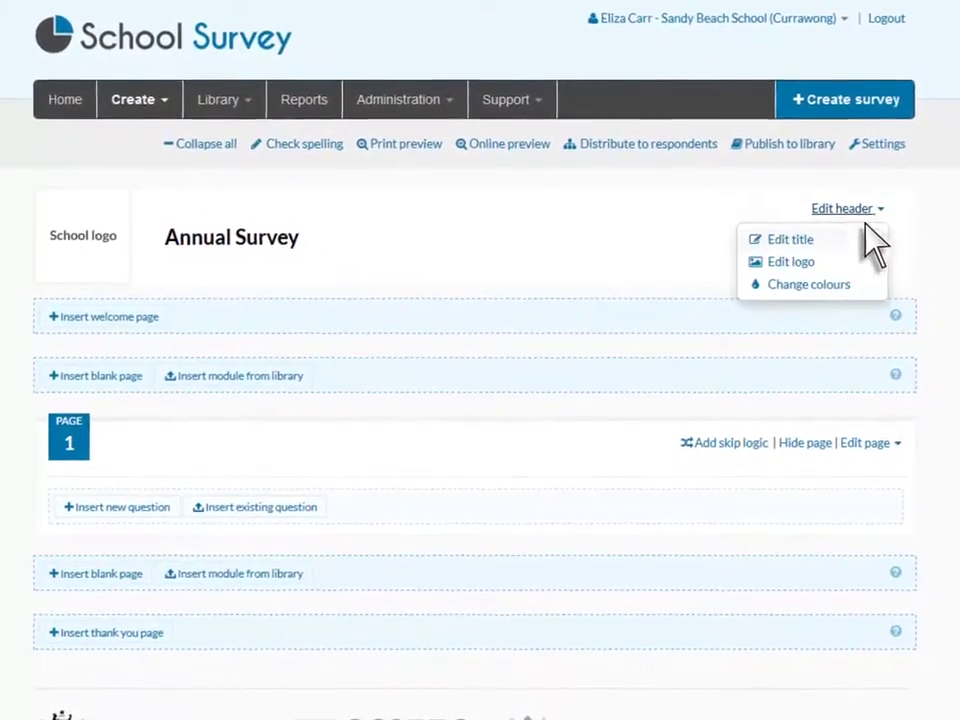
click(842, 265)
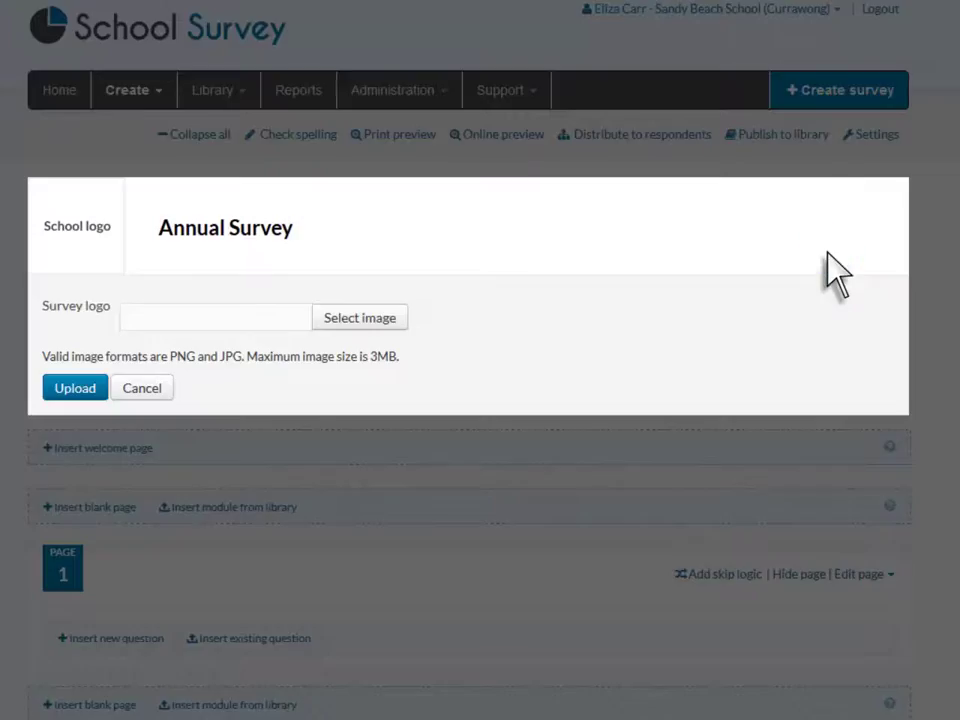
click(358, 318)
click(416, 250)
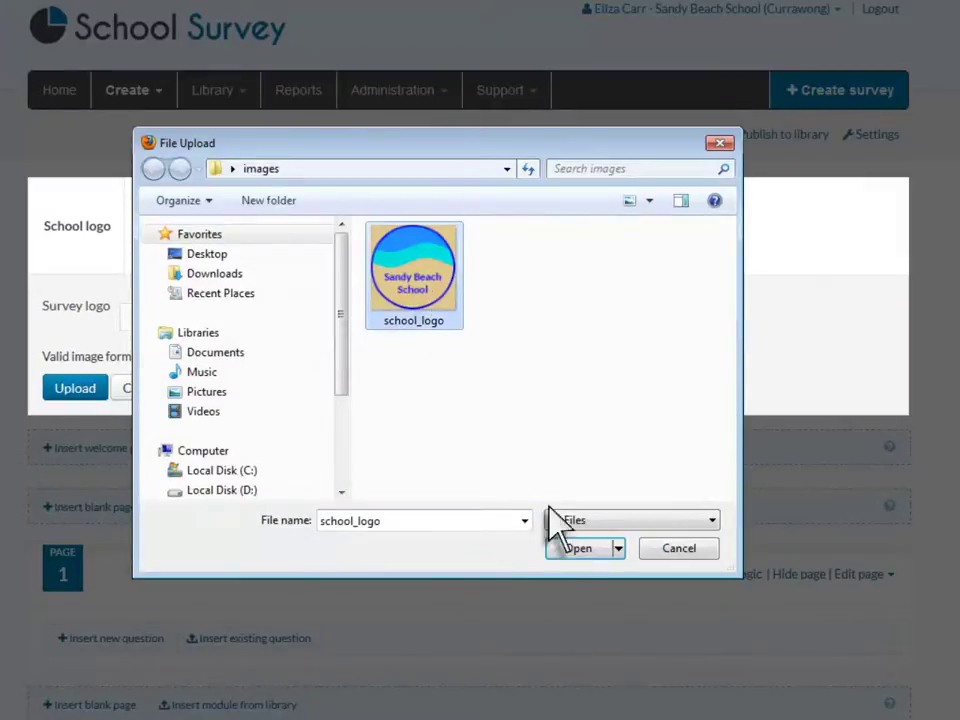
click(578, 550)
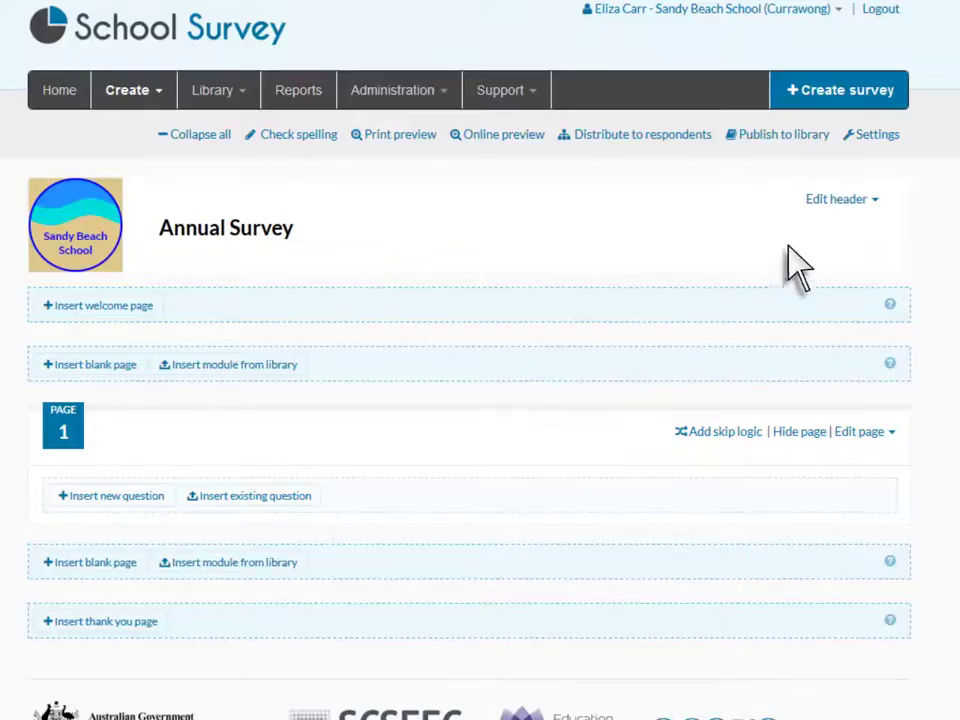
click(870, 201)
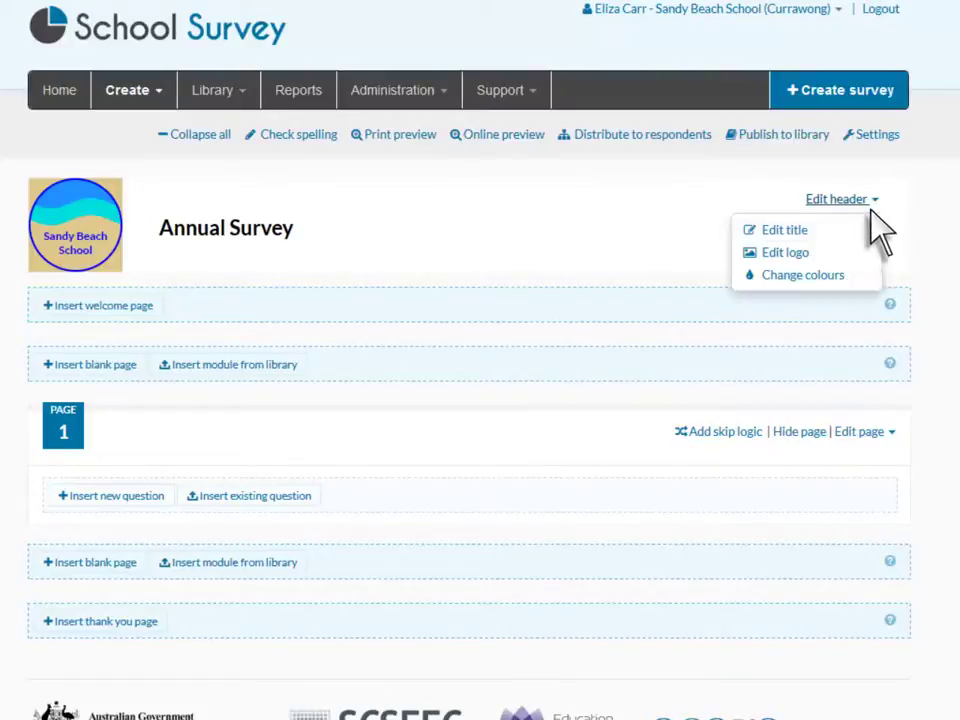
Step: Set the header background colour to e0c88c and the title colour to 0000ff
click(848, 276)
text(e0c88c)
key(Tab)
text(00)
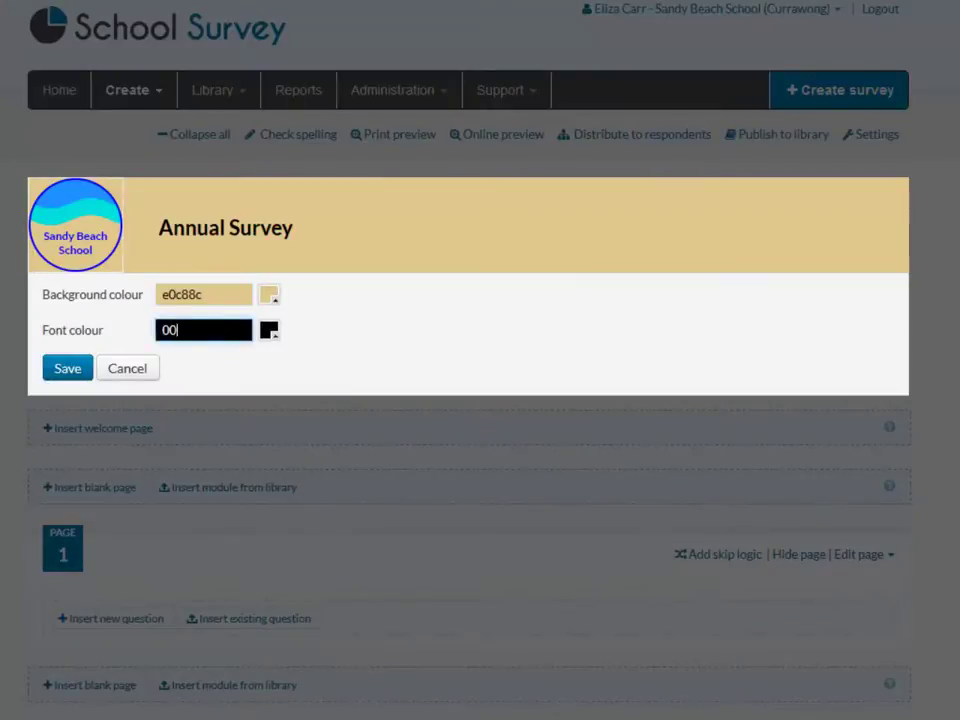
text(00ff)
click(65, 369)
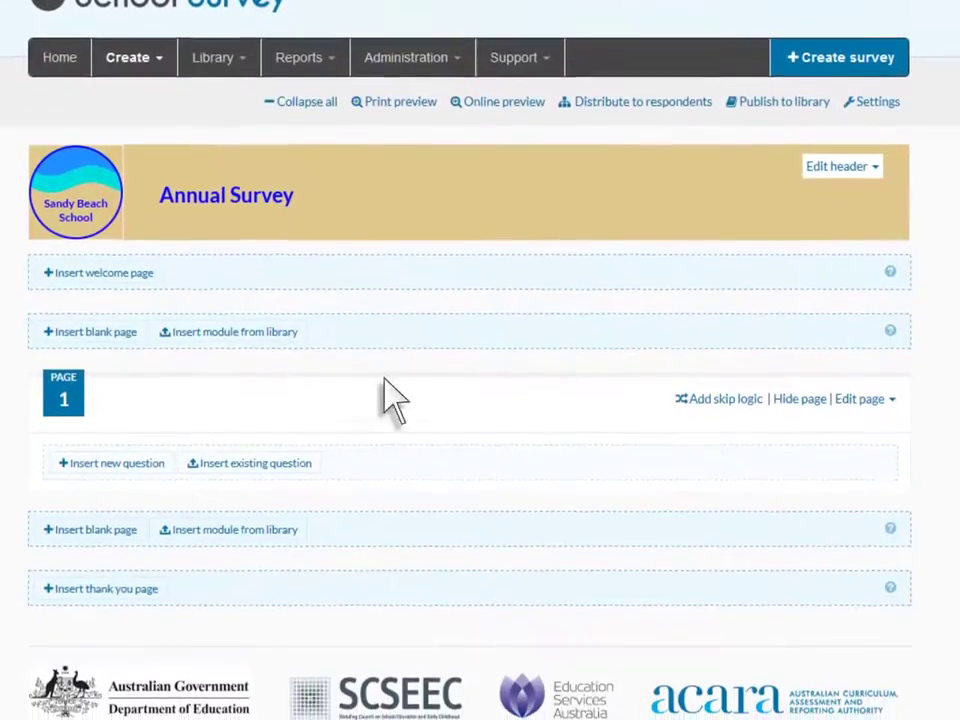
Step: Add the Student questions module from the School library tab
click(253, 514)
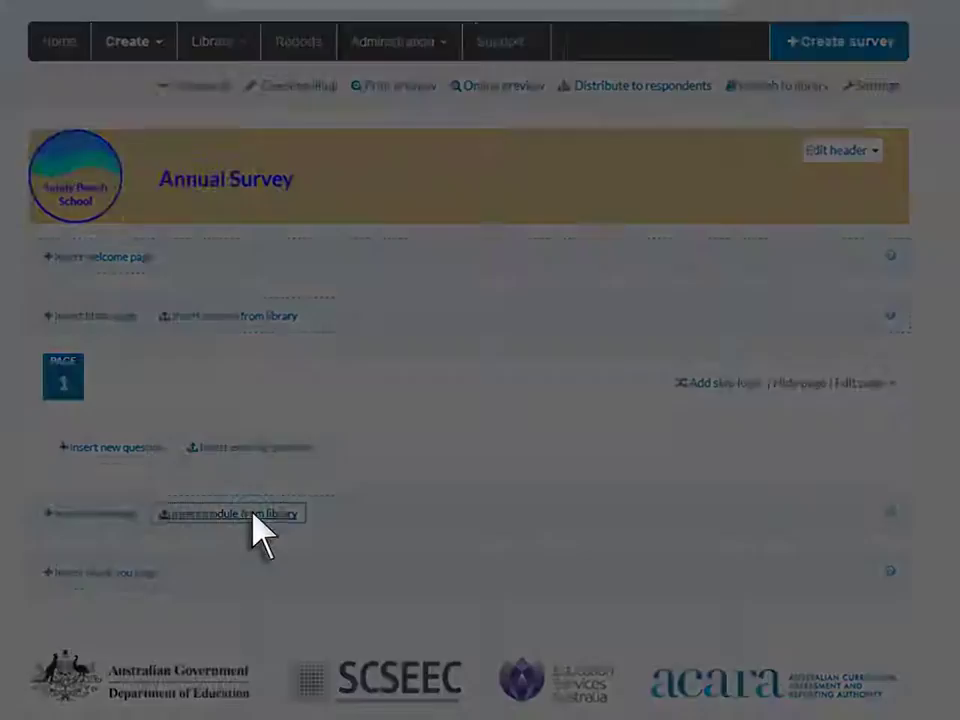
click(327, 92)
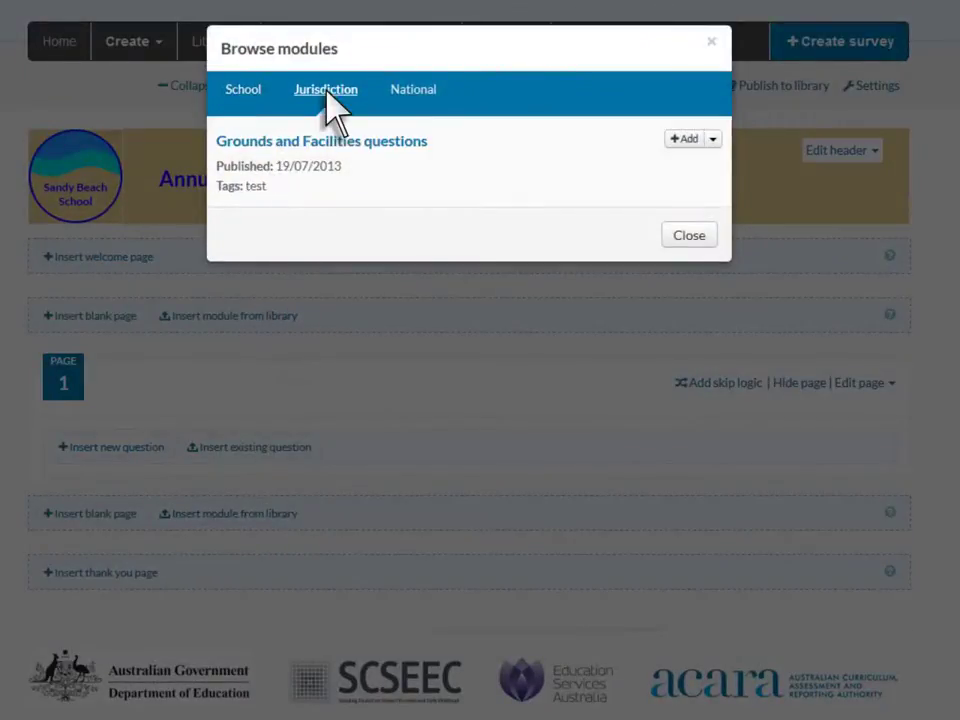
click(410, 92)
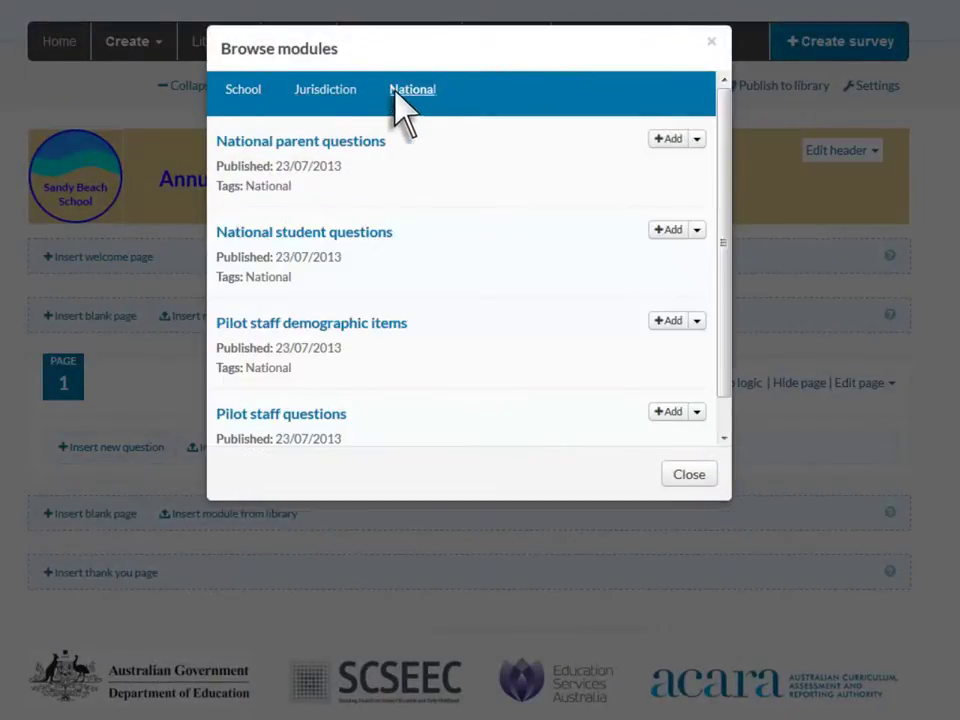
click(243, 92)
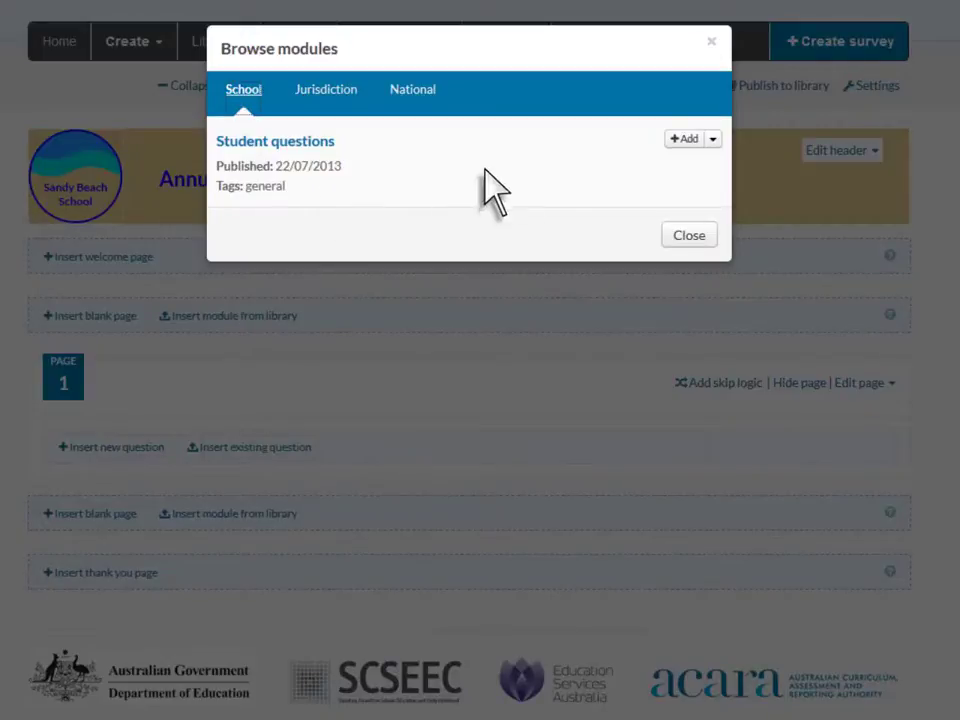
click(686, 140)
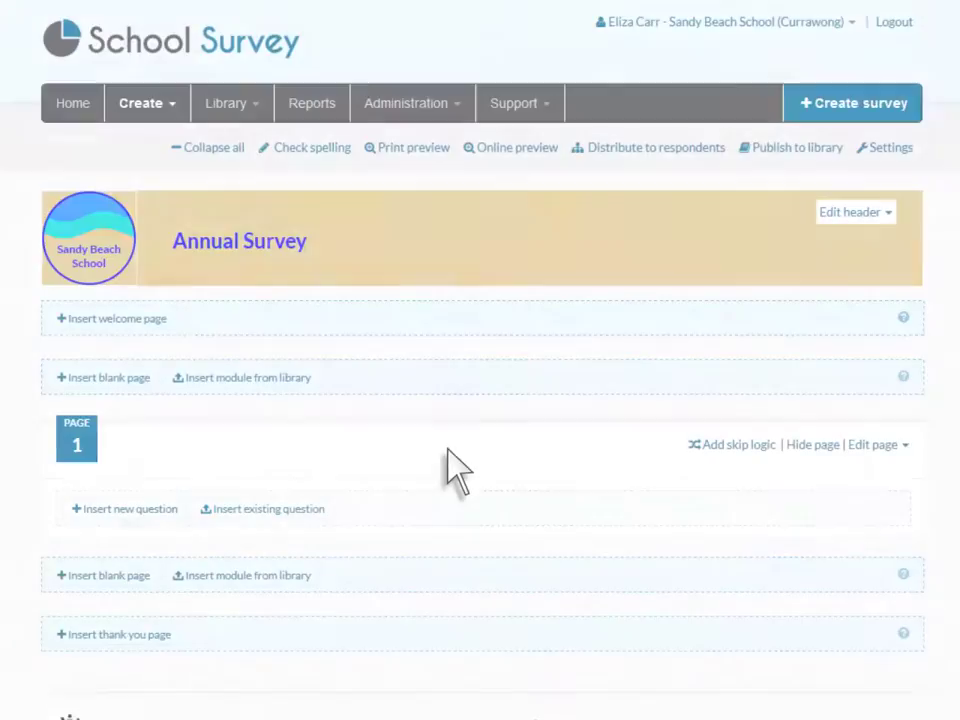
Step: Add the National parent questions module from the National library tab
click(250, 576)
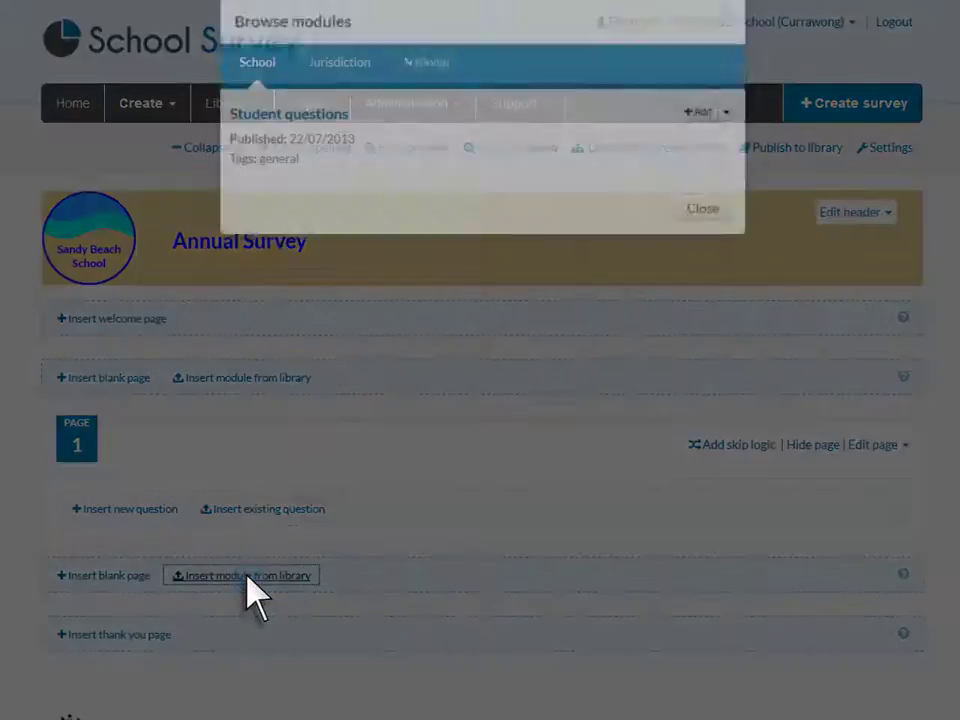
click(430, 155)
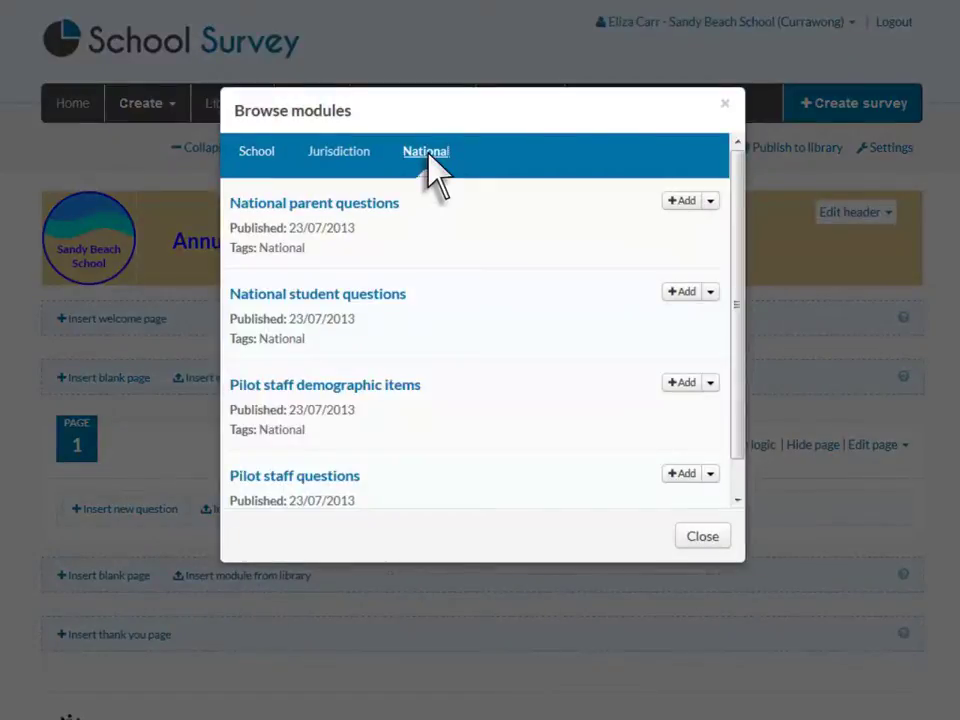
click(685, 201)
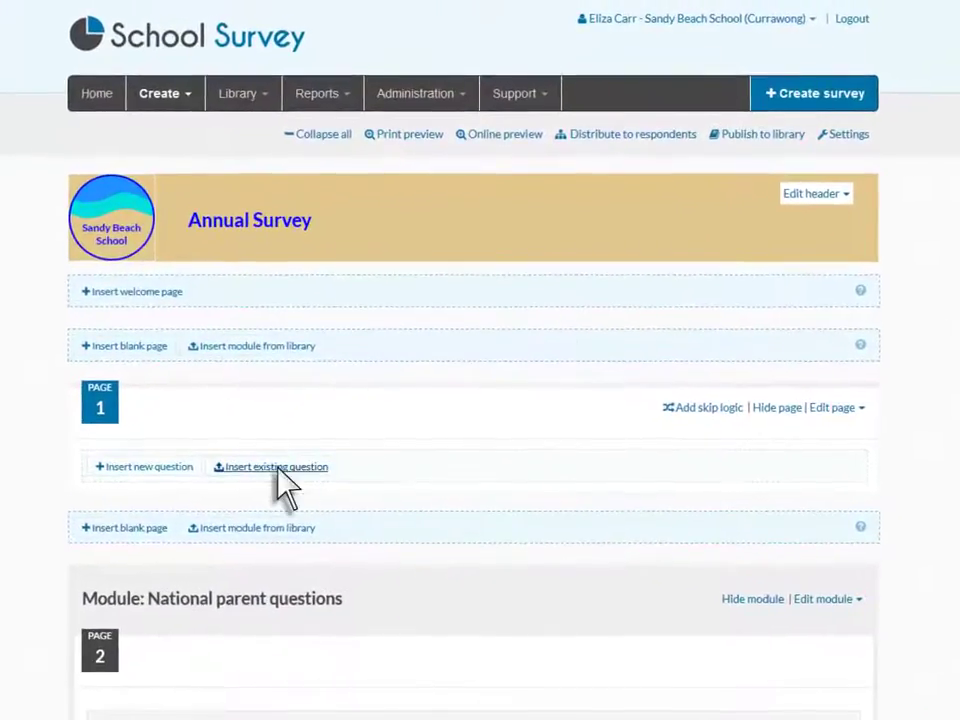
Step: Insert the saved multiple-choice question about the child's activities from Our items into page 1
click(278, 467)
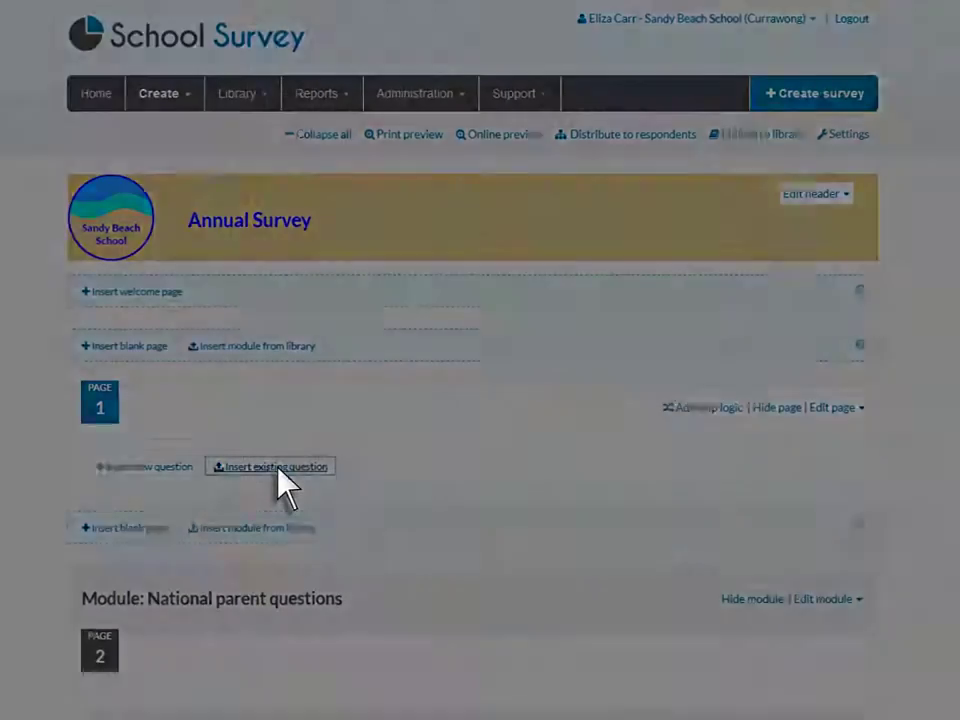
click(497, 140)
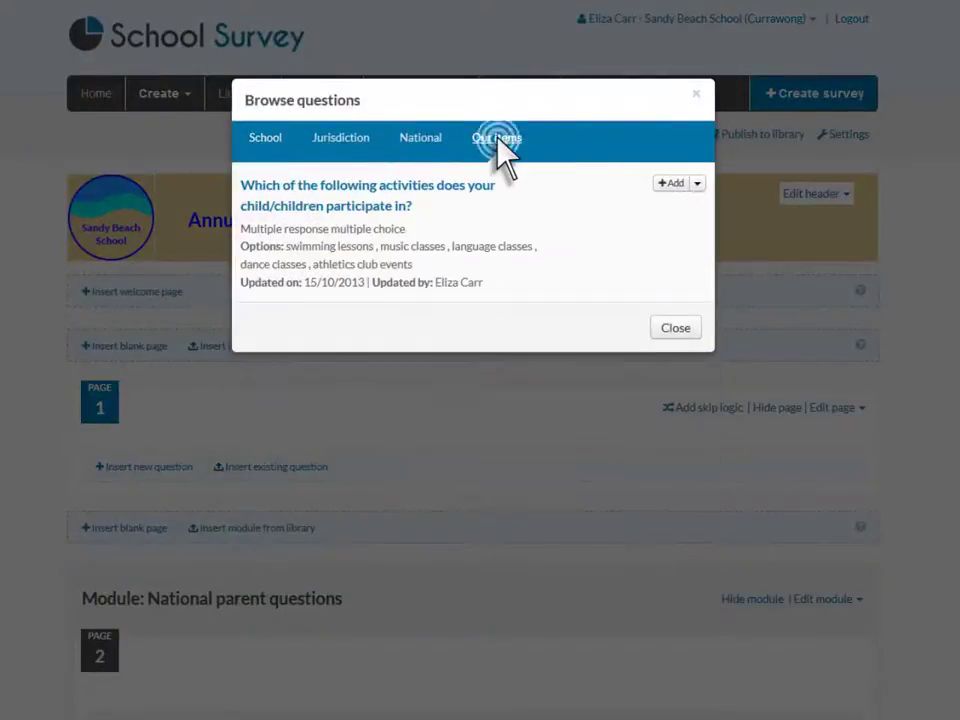
click(671, 184)
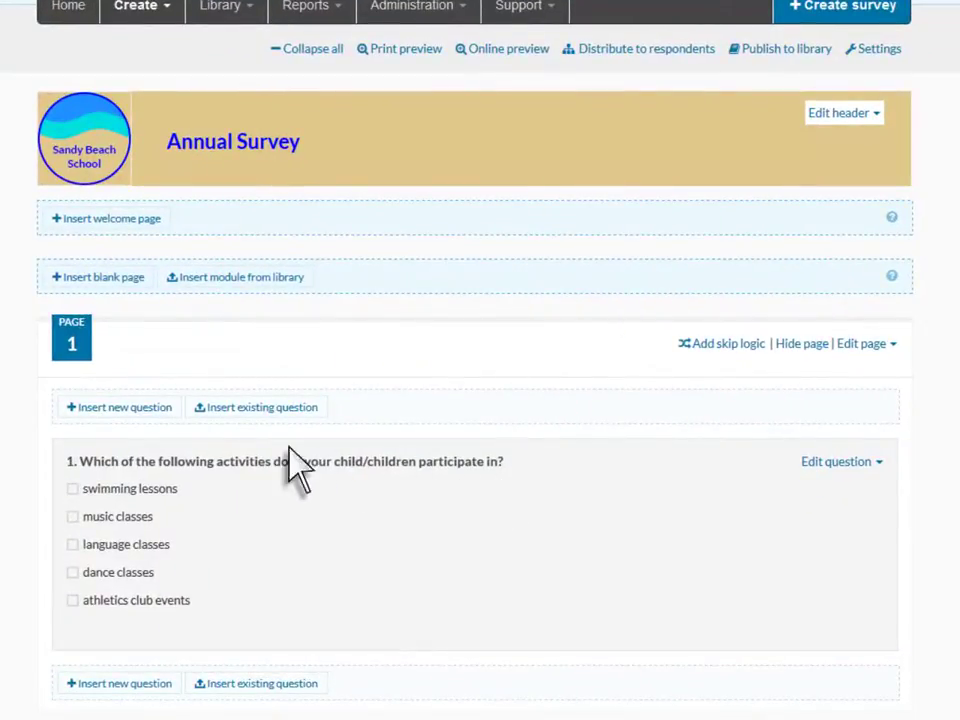
Step: Write the 'What languages are spoken in your home?' question with help text, as multiple response multiple choice
click(141, 407)
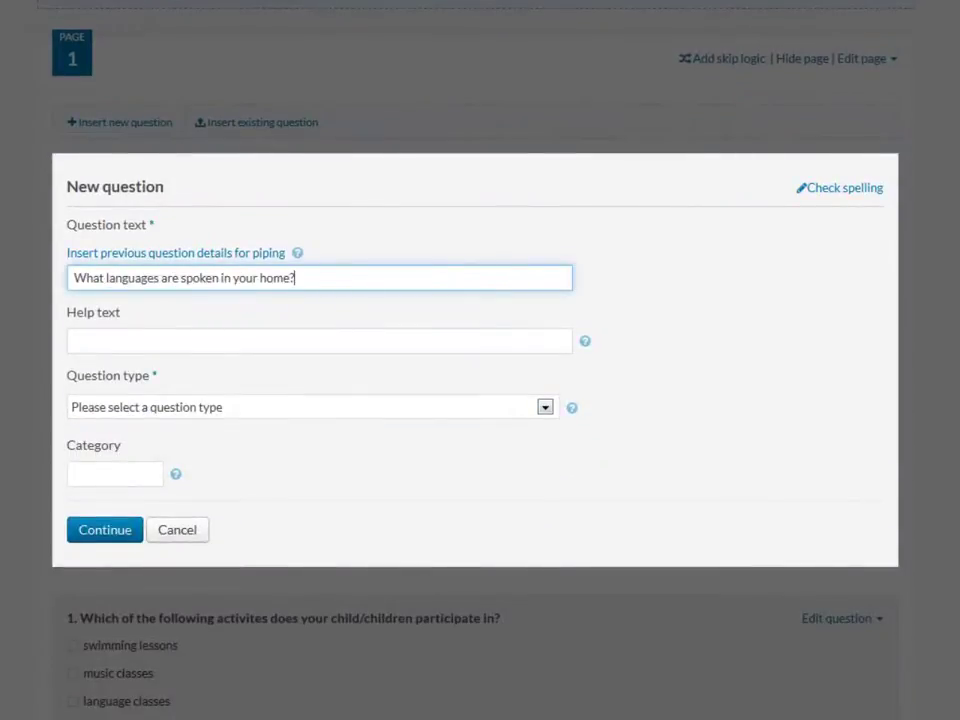
click(147, 341)
text(Select as many as are applicable.)
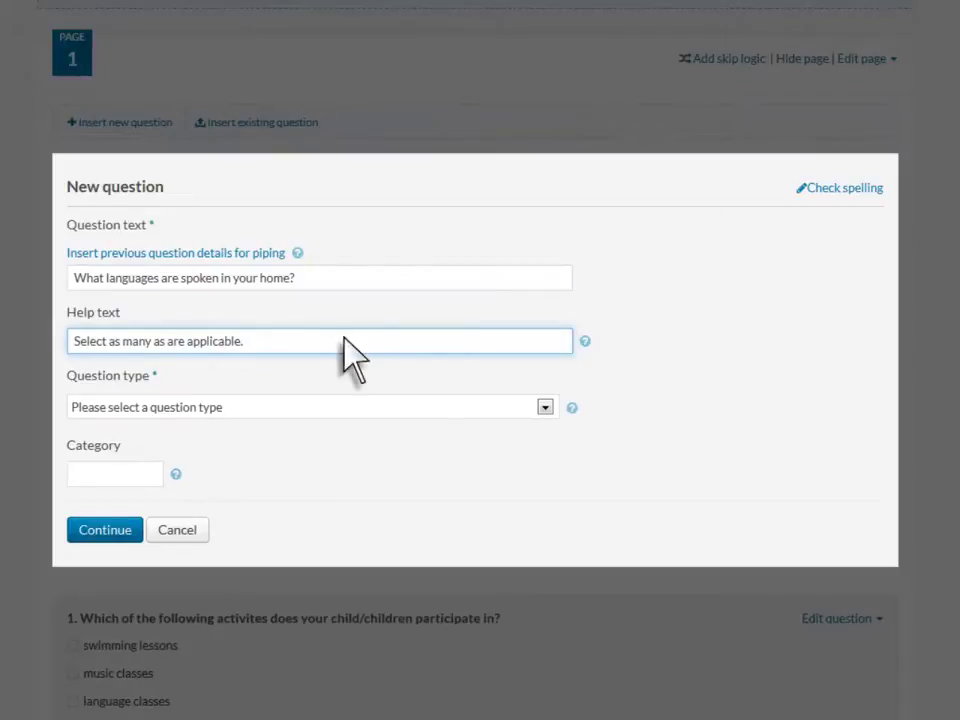
click(545, 407)
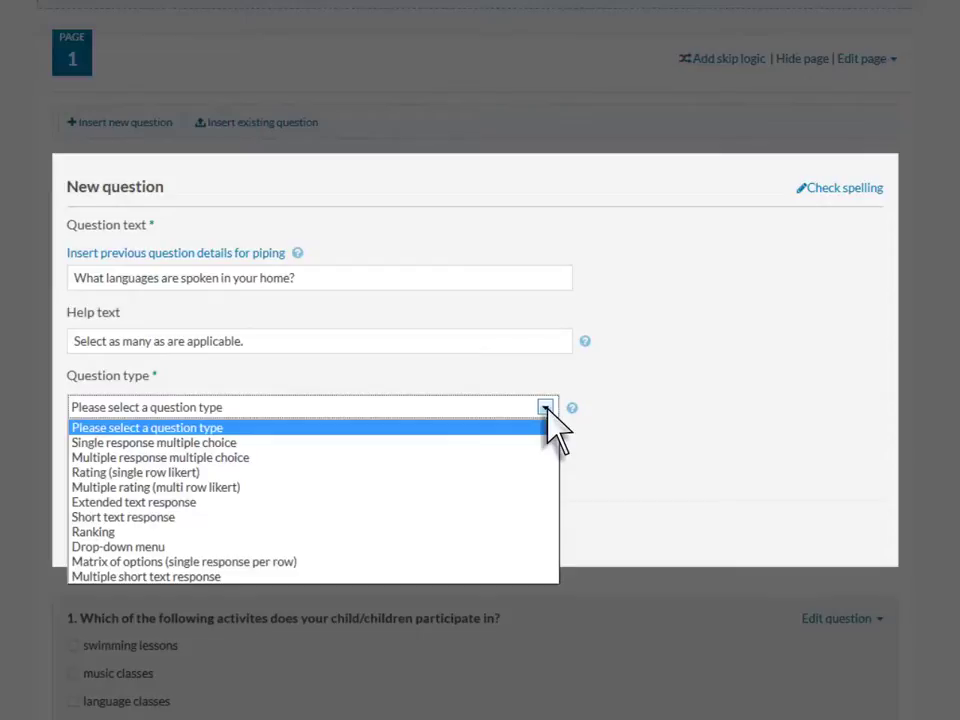
click(572, 408)
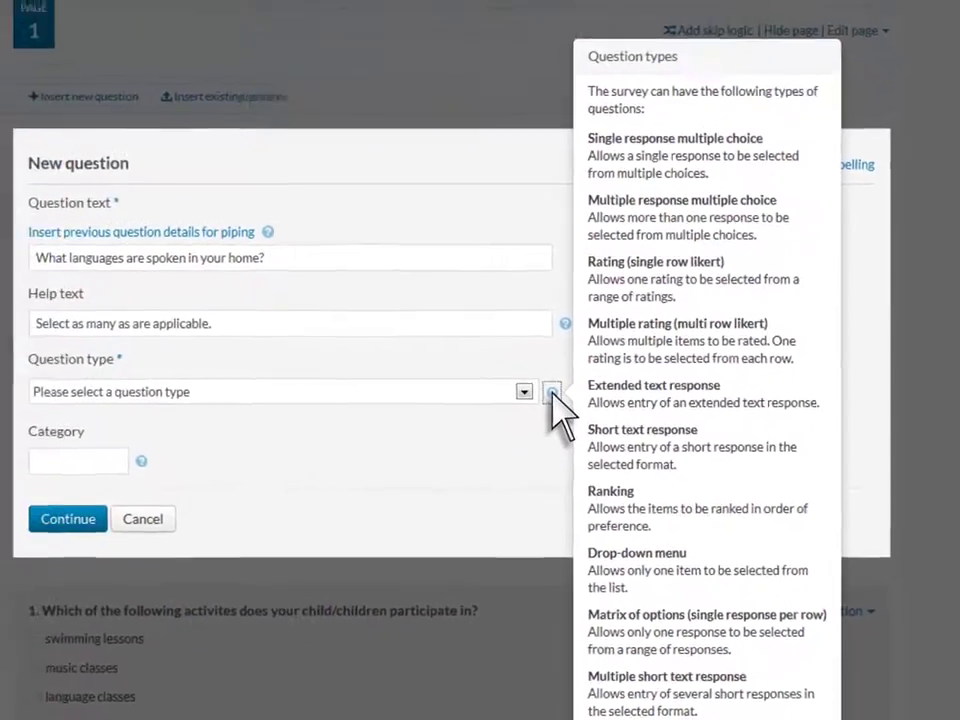
click(448, 336)
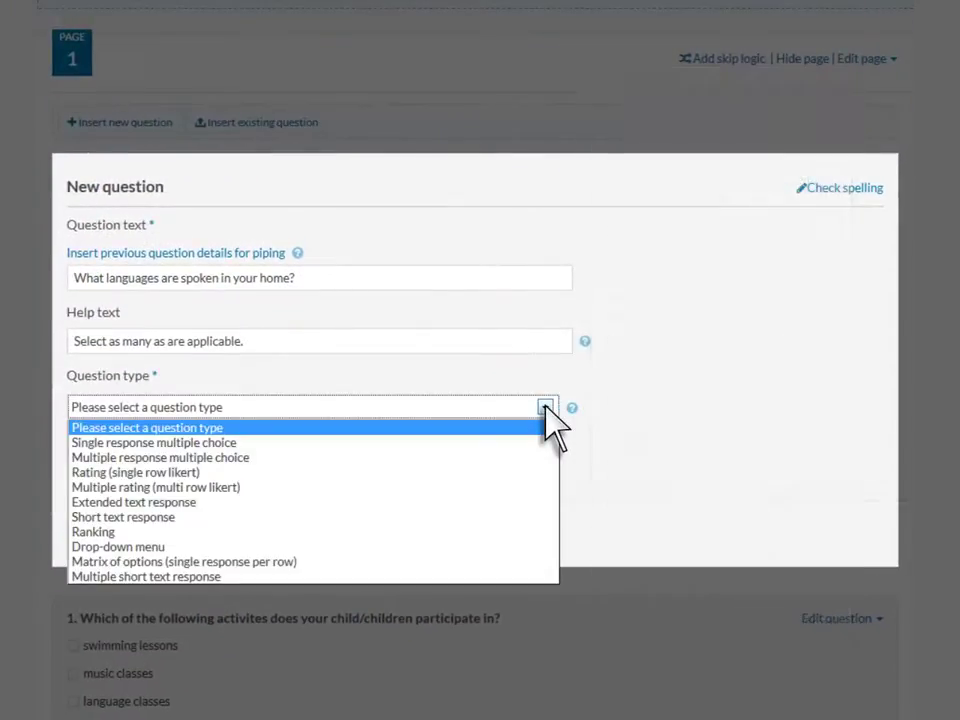
click(264, 457)
Step: List the six language answer options, add an Other (Please specify) choice, and save
click(103, 527)
click(101, 430)
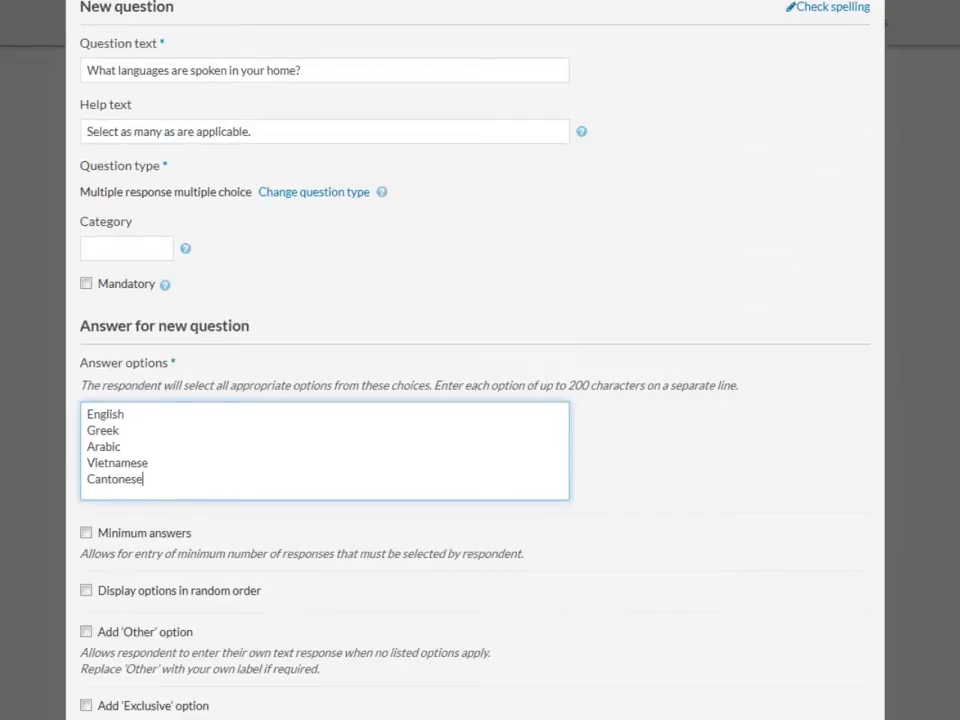
key(Return)
text(I)
scroll(154, 546, down, 2)
click(86, 574)
scroll(86, 560, down, 1)
scroll(85, 535, down, 2)
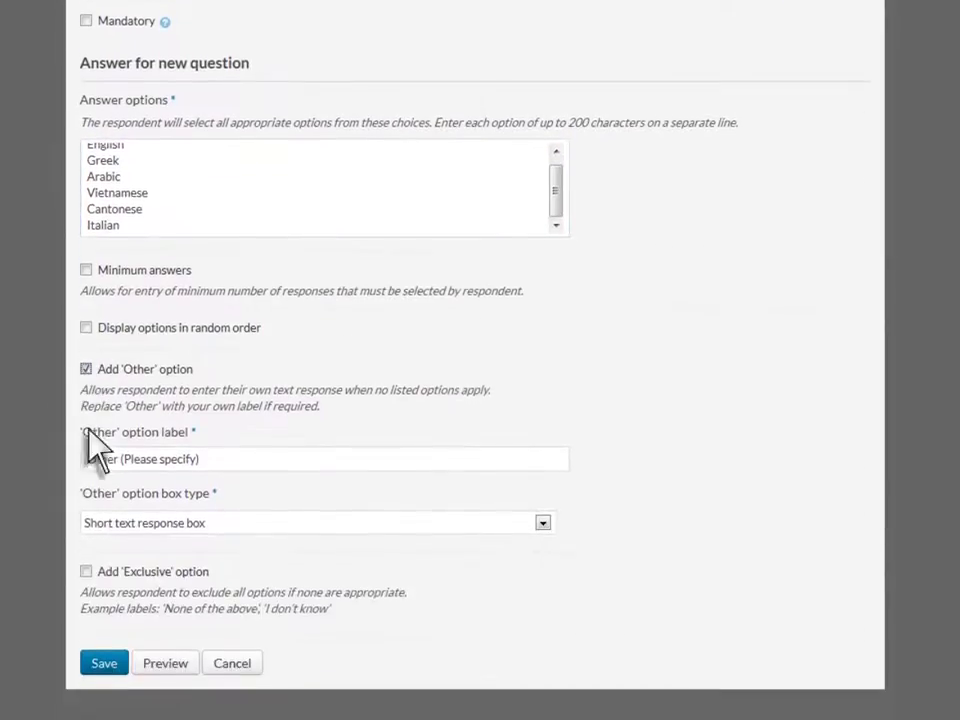
click(104, 663)
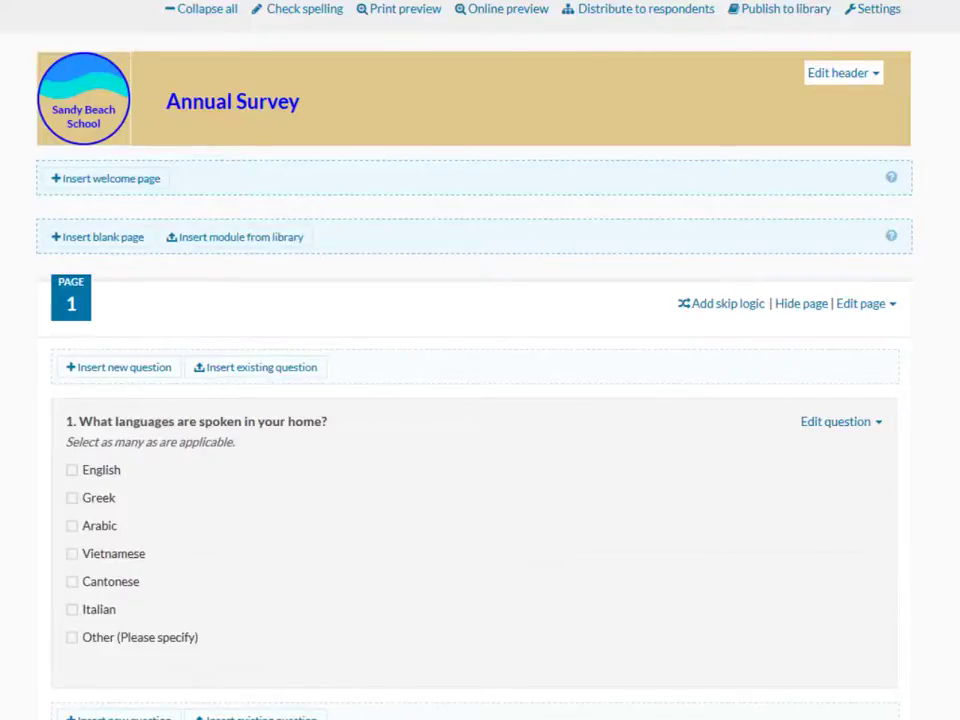
click(878, 422)
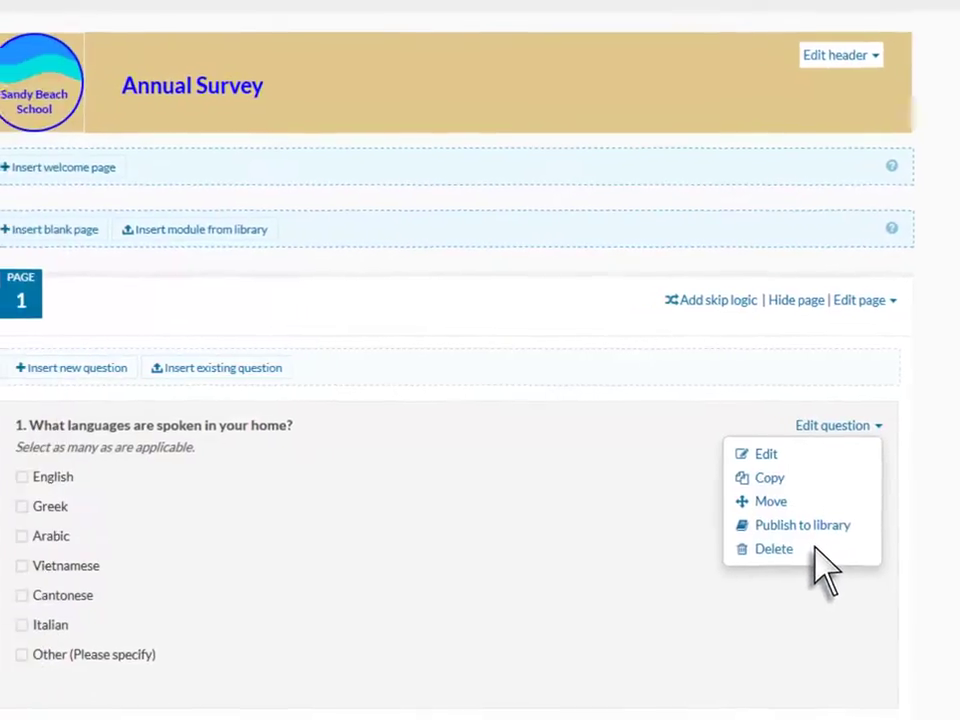
click(837, 546)
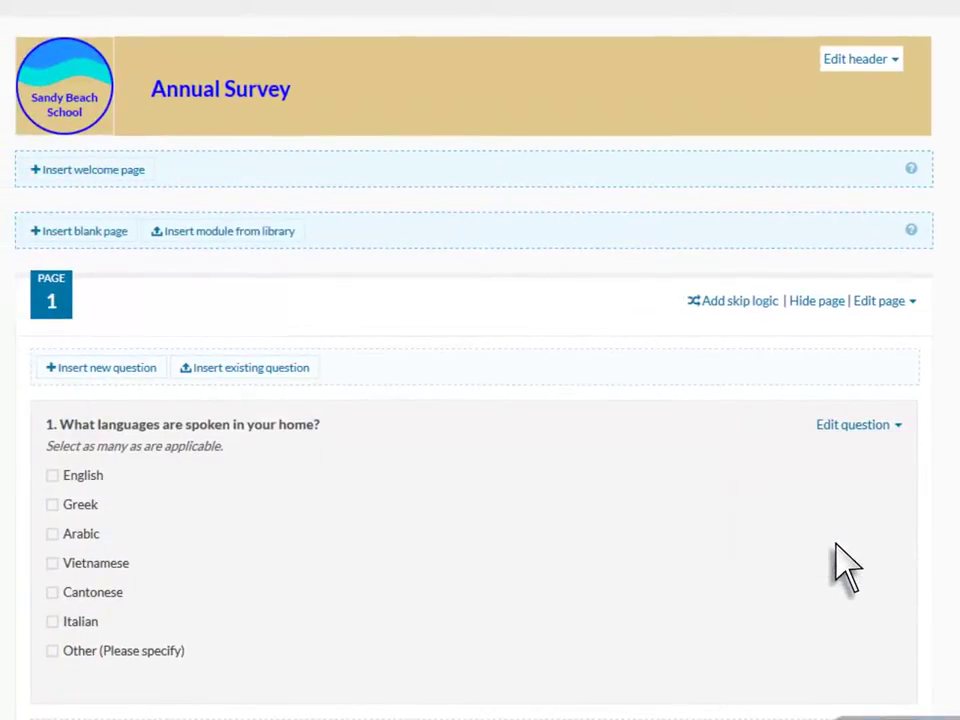
click(910, 301)
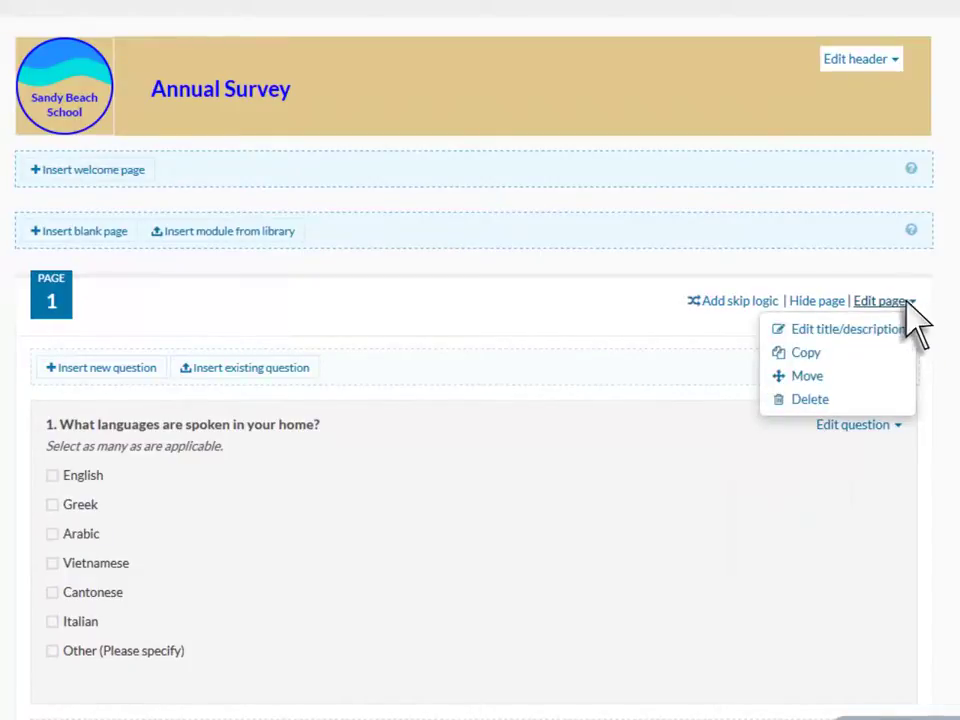
click(907, 301)
click(760, 304)
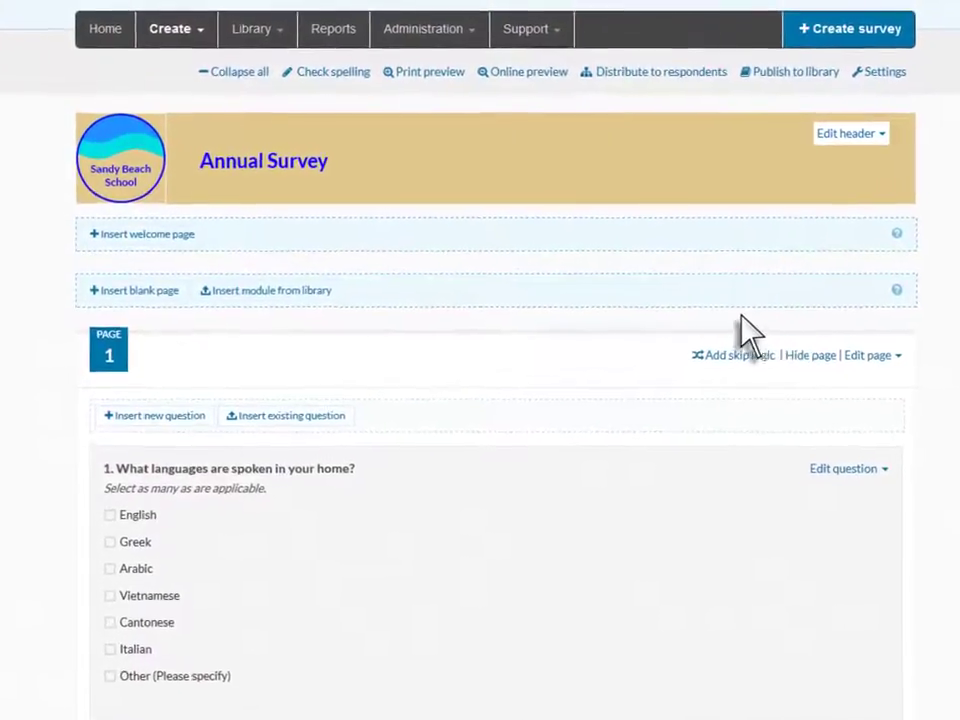
Step: Add a final 'Thank you!' page with a message thanking respondents for completing the survey
scroll(174, 256, down, 15)
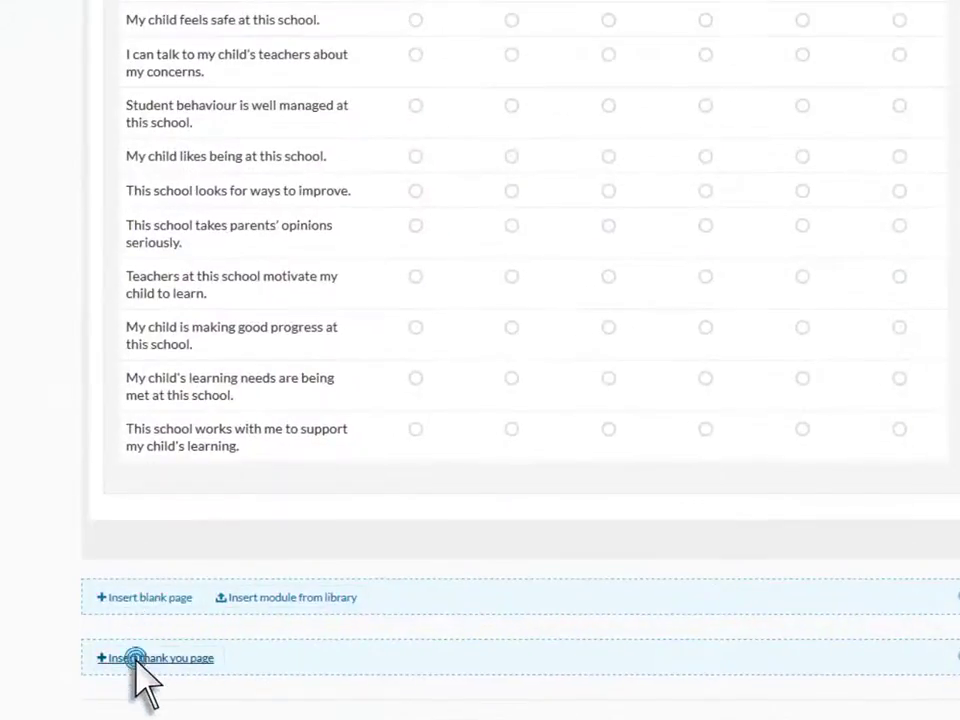
click(137, 658)
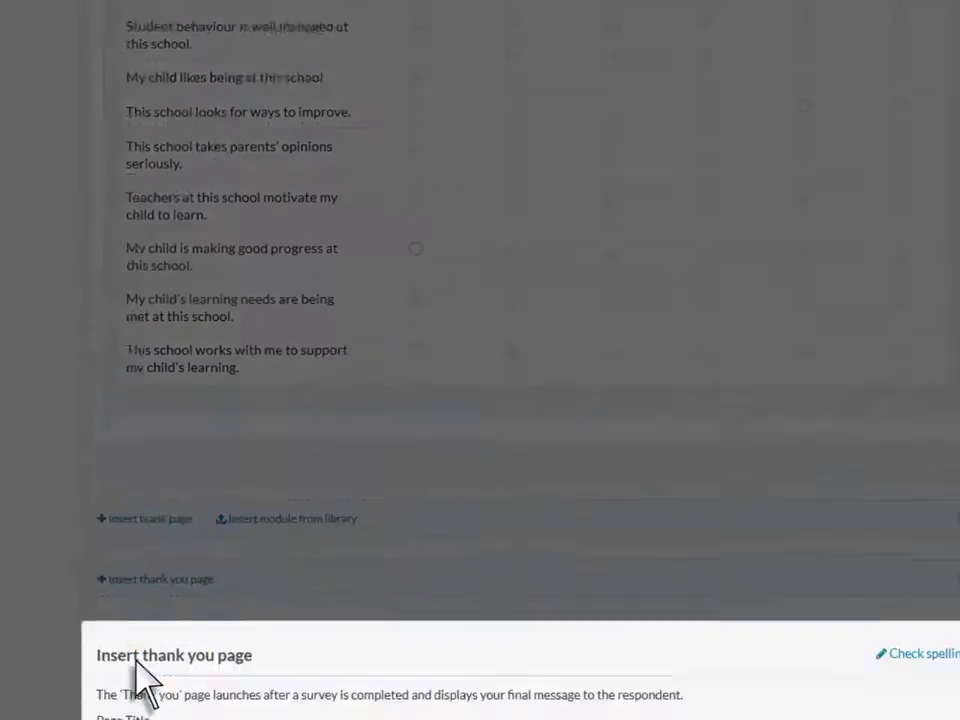
key(Tab)
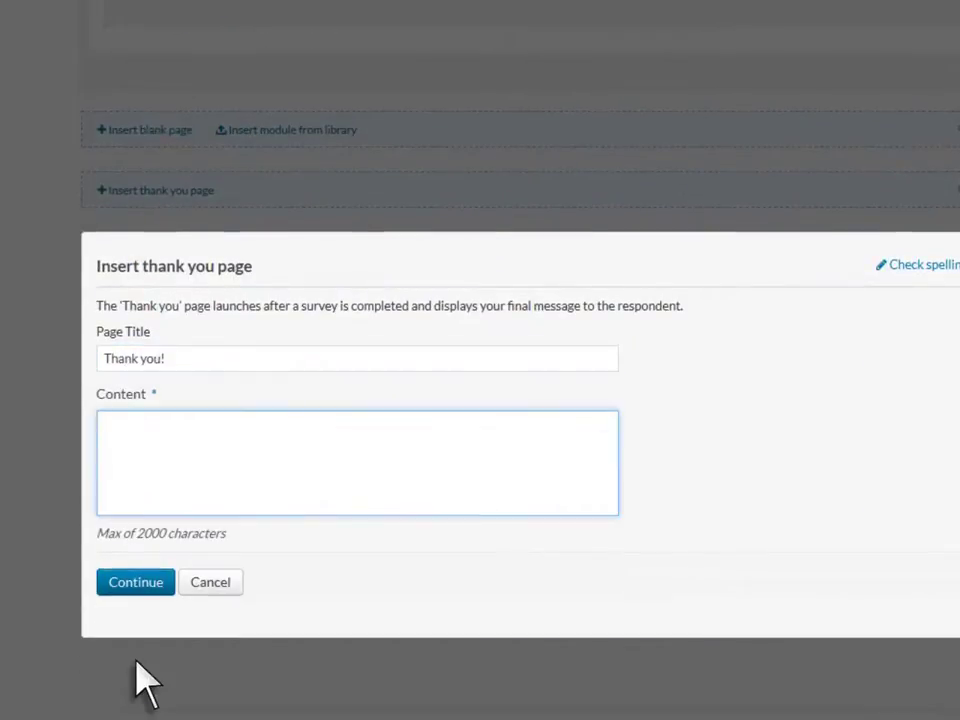
click(137, 585)
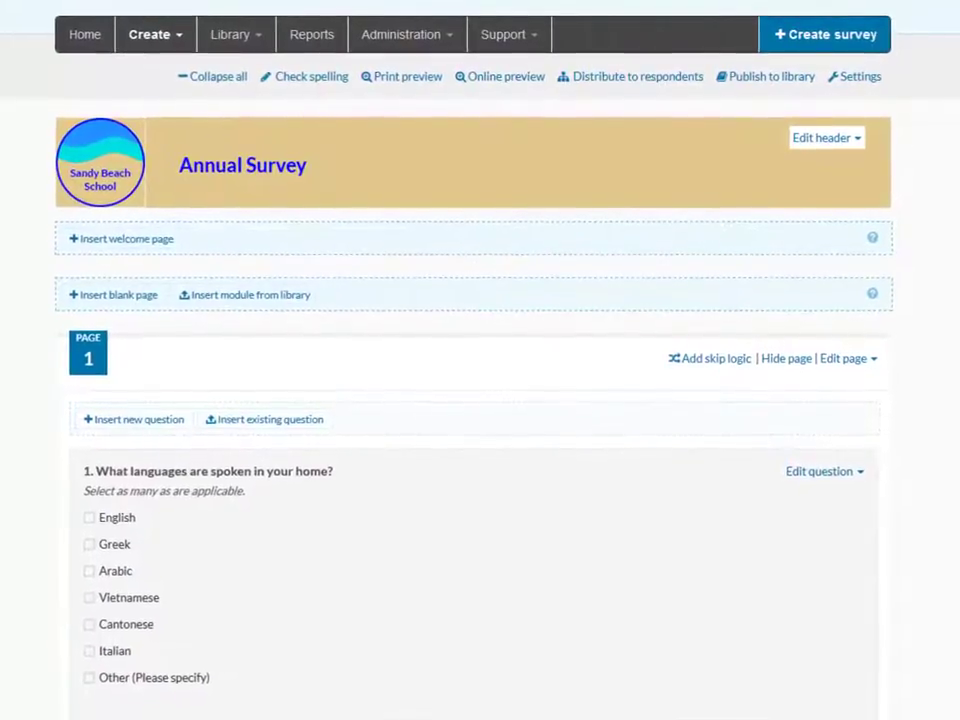
Step: Check the survey settings and print preview, then list the school's surveys on the dashboard
click(866, 92)
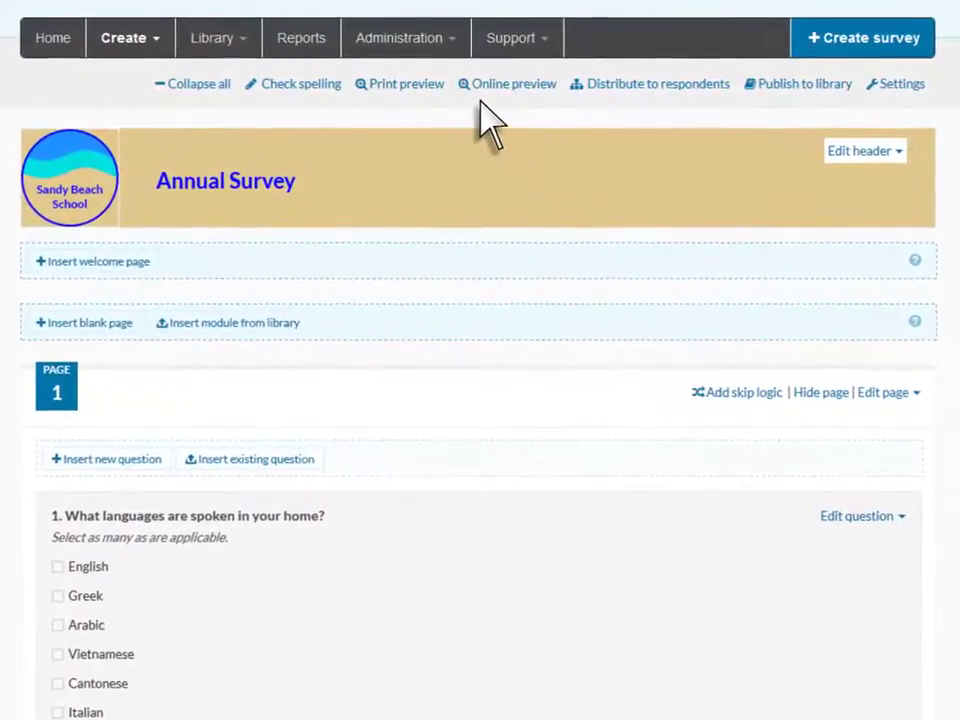
click(380, 85)
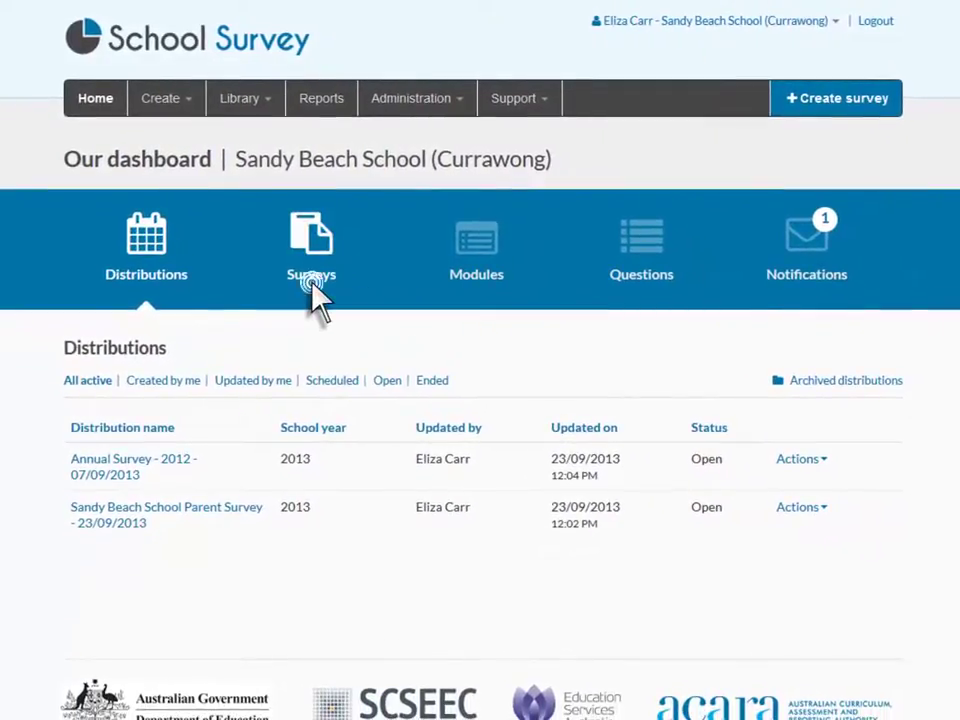
click(312, 283)
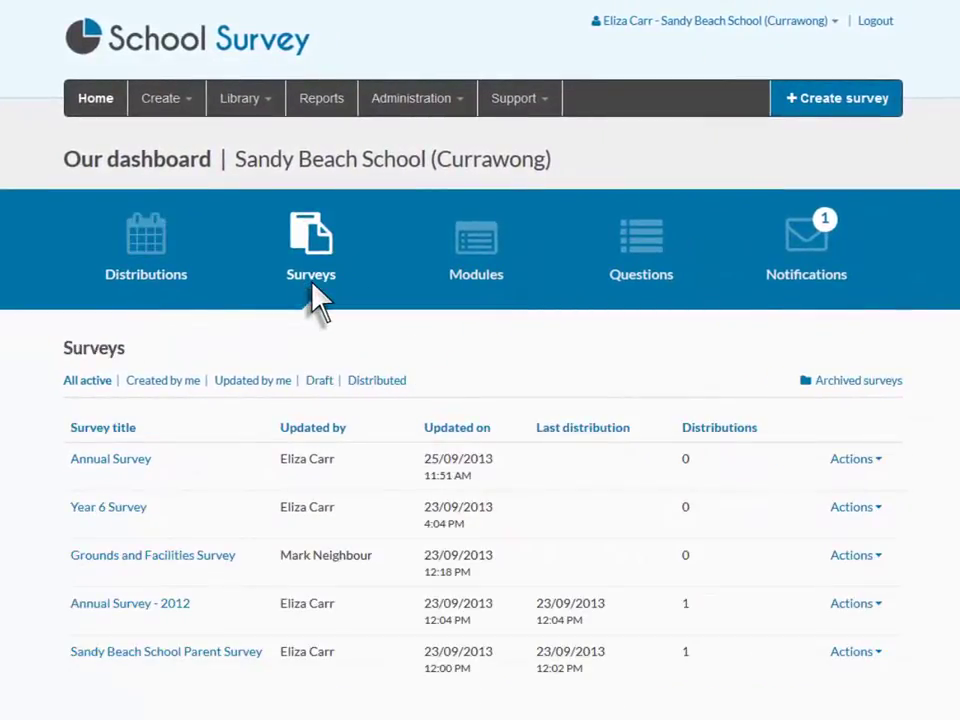